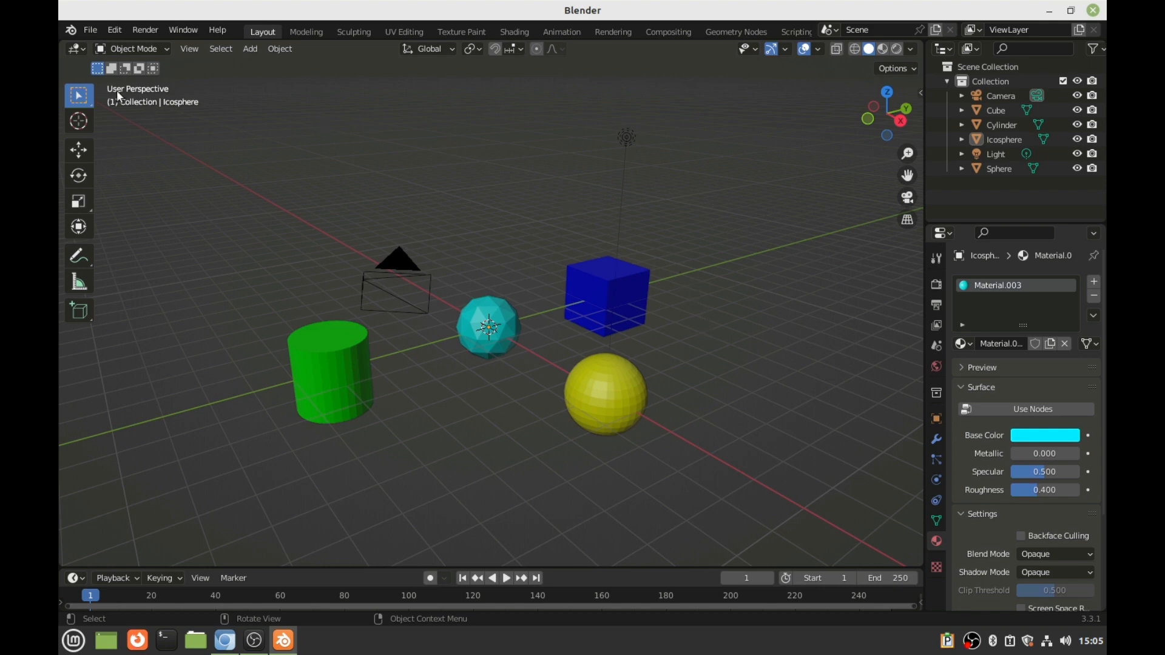
Step: Save the scene to the Desktop folder as Shapes.blend
left_click(95, 30)
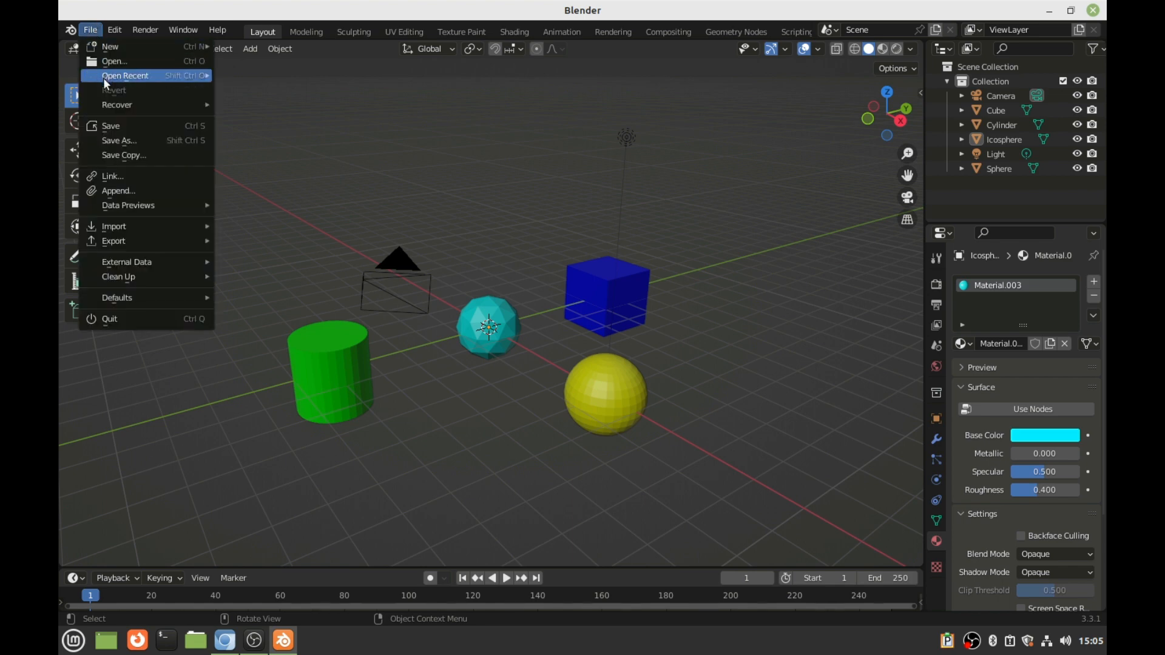
left_click(125, 134)
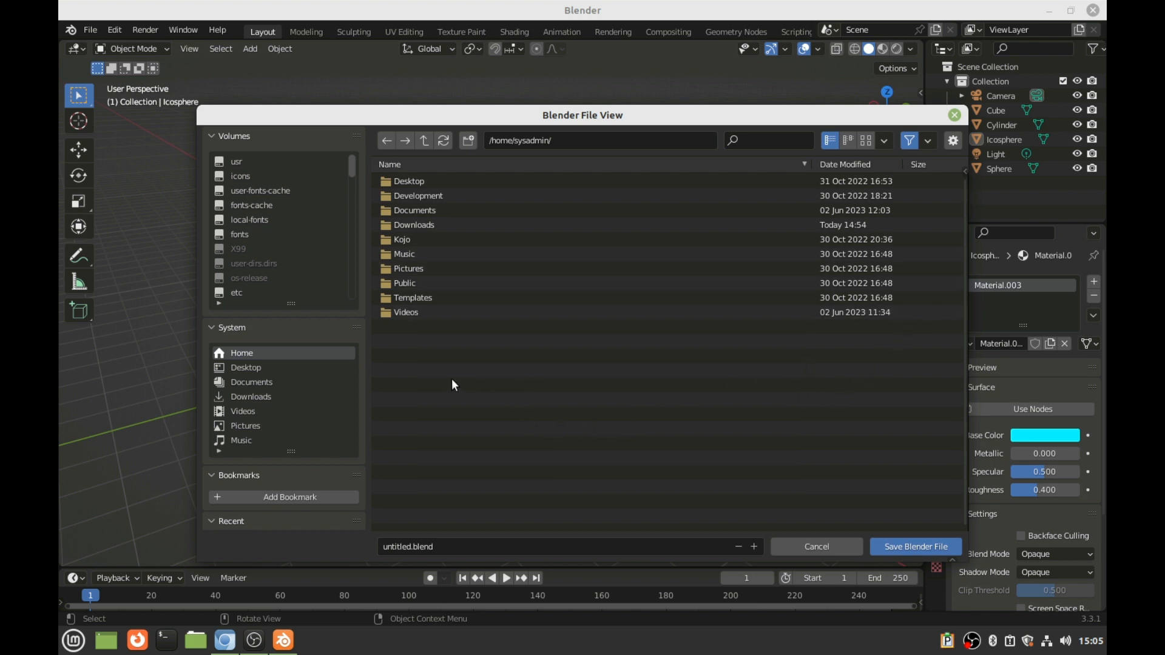
left_click(241, 370)
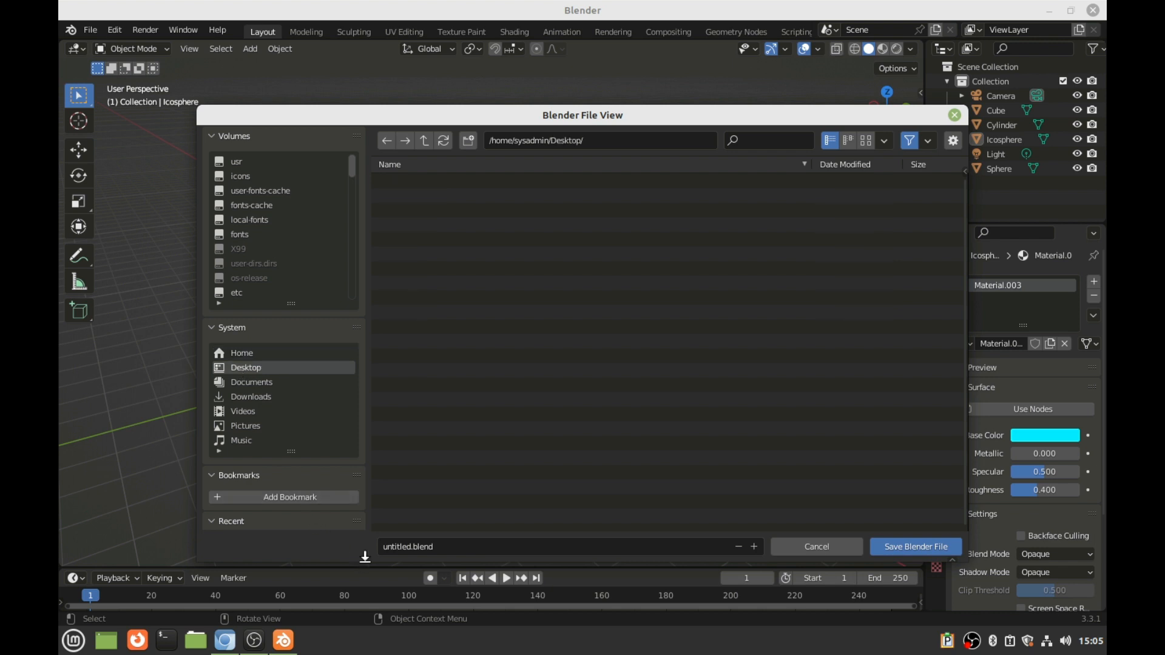
left_click(412, 546)
key("Left")
key("BackSpace")
key("BackSpace")
key("BackSpace")
key("BackSpace")
key("BackSpace")
key("BackSpace")
key("BackSpace")
key("BackSpace")
type("Shapes")
left_click(930, 544)
left_click(930, 544)
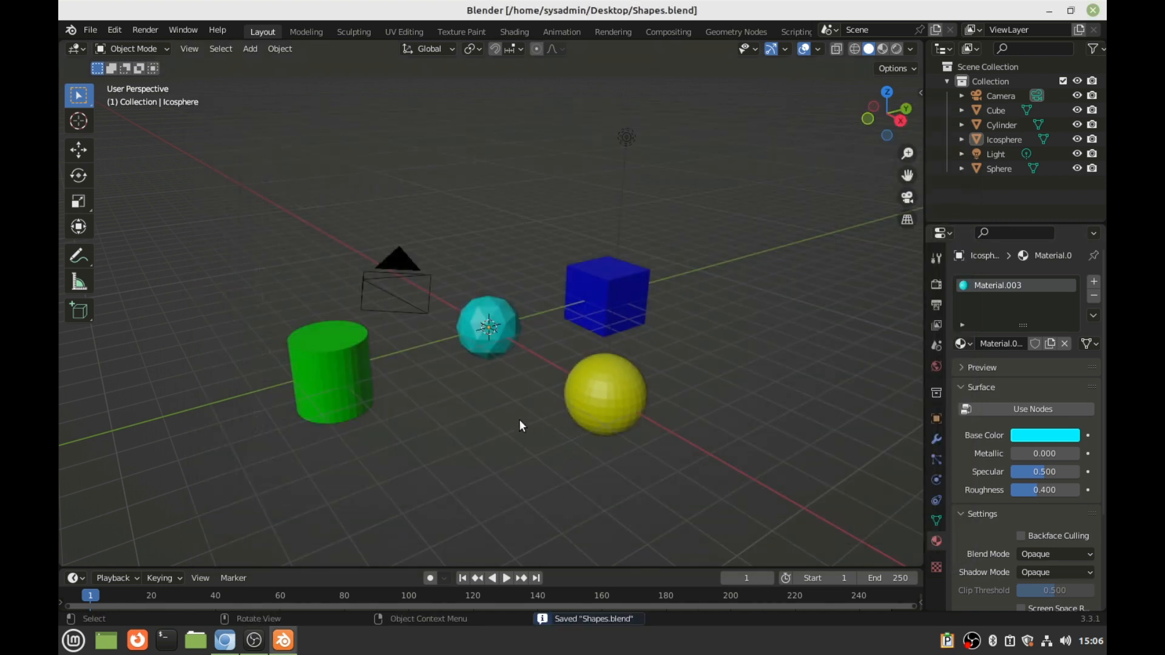
Step: Minimize Blender to check for the saved Shapes.blend file on the desktop, and return to the scene
left_click(1048, 11)
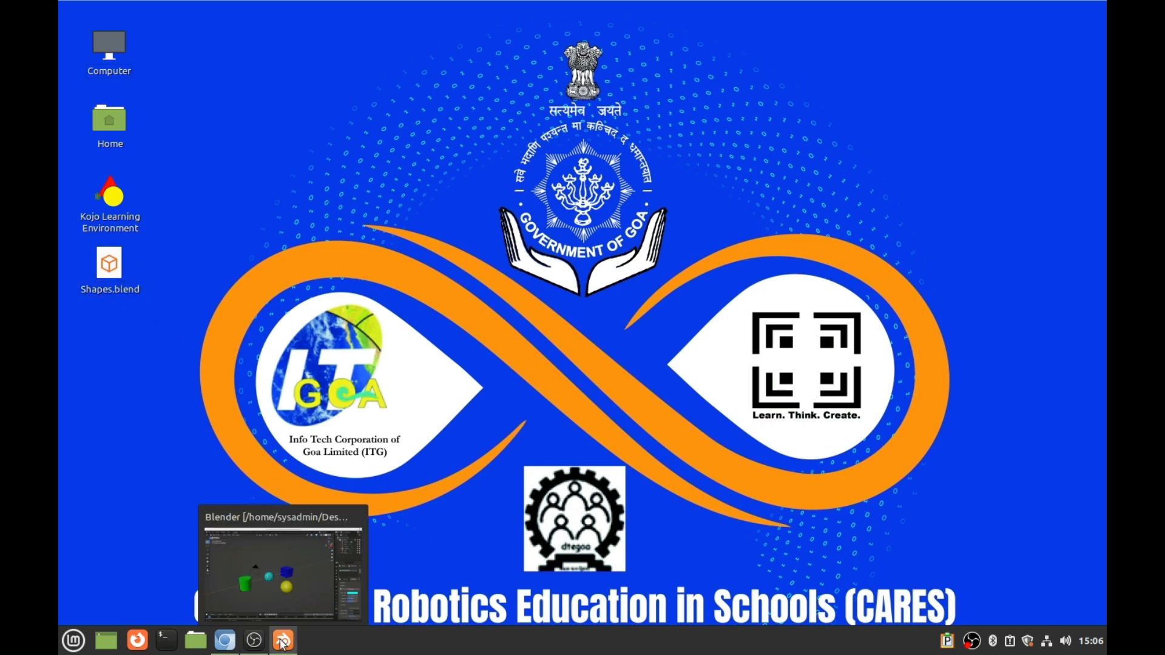
mouse_move(294, 642)
left_click(290, 642)
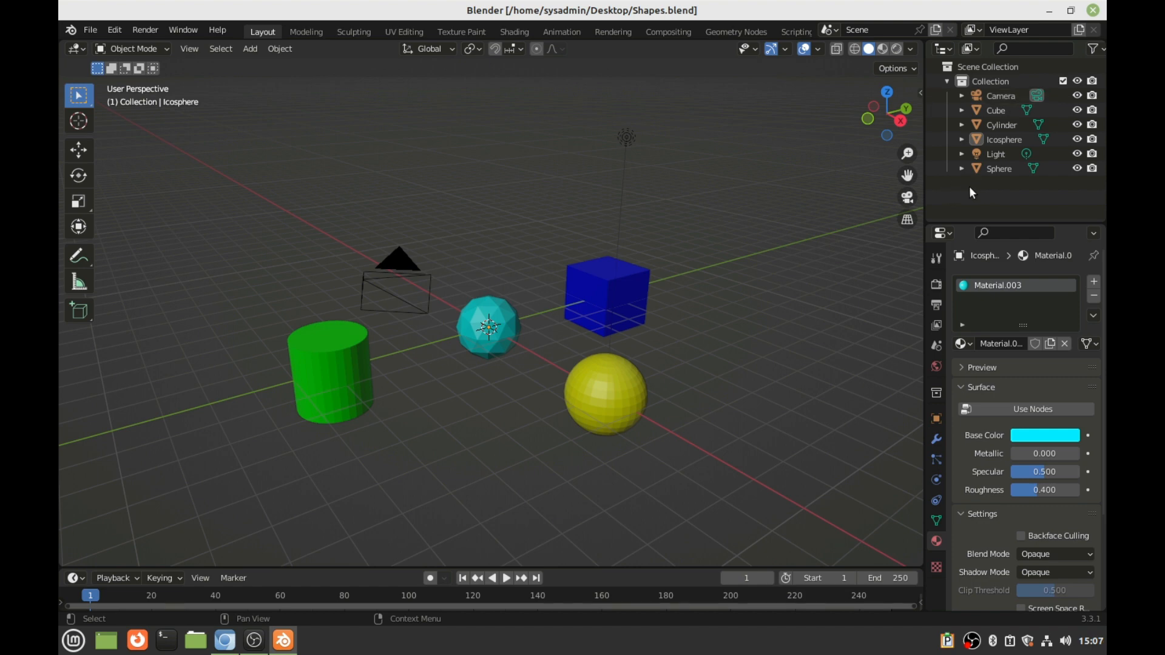
Step: Select the Camera, look at the scene through it, and render a still image with the whole frame in view
left_click(1000, 97)
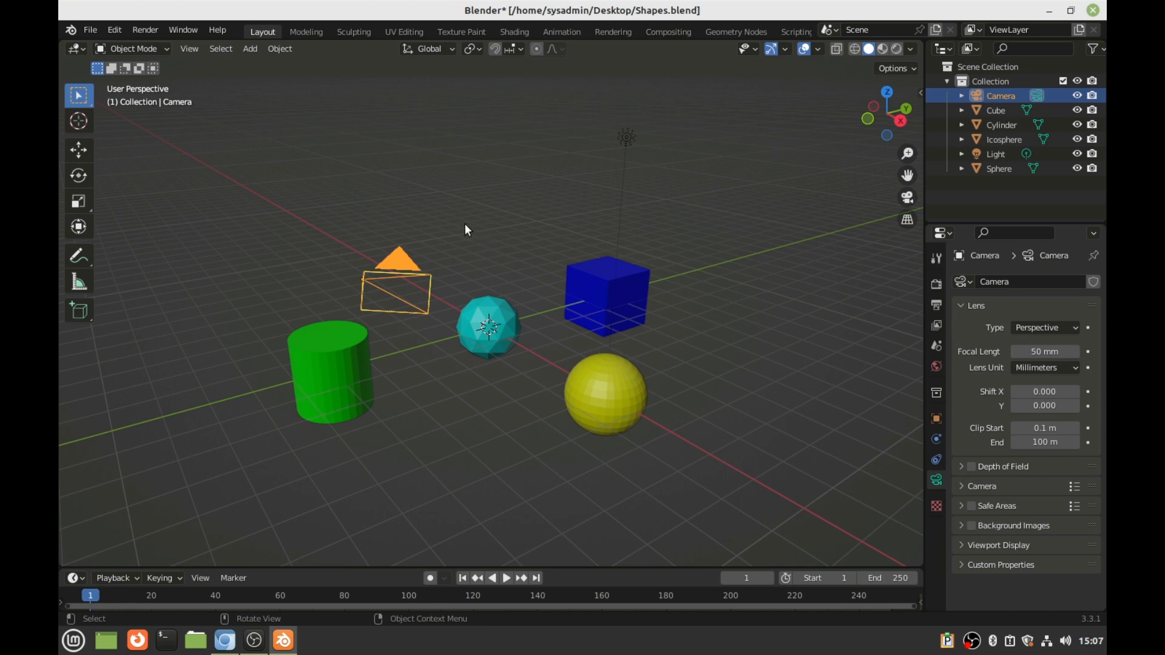
left_click(908, 200)
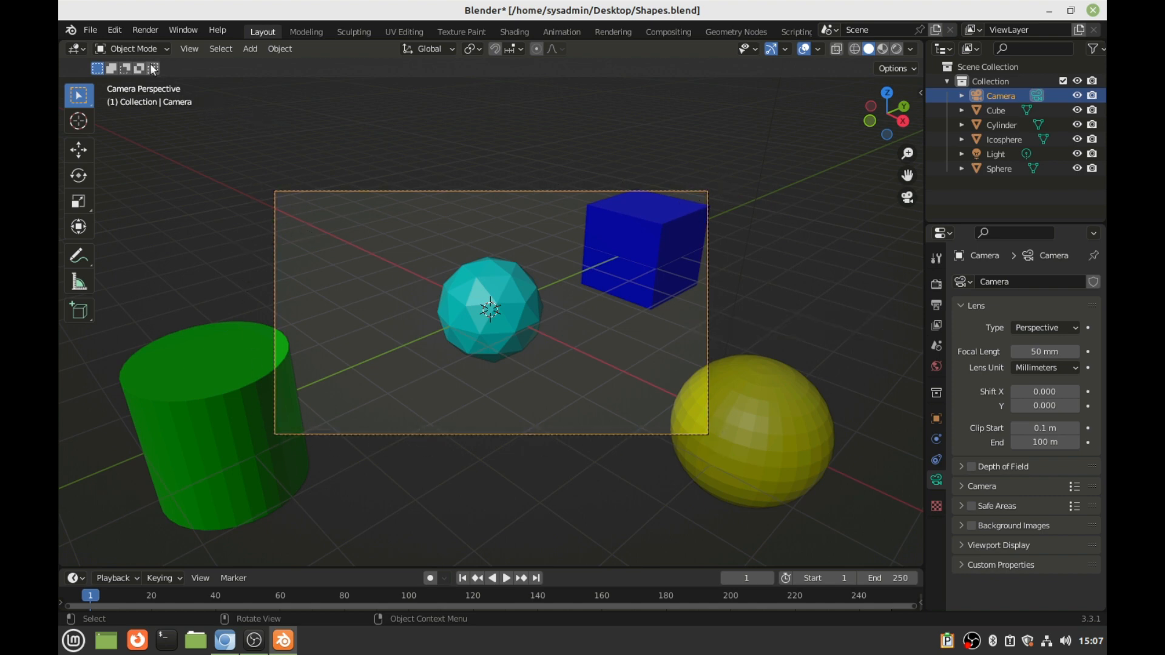
left_click(140, 31)
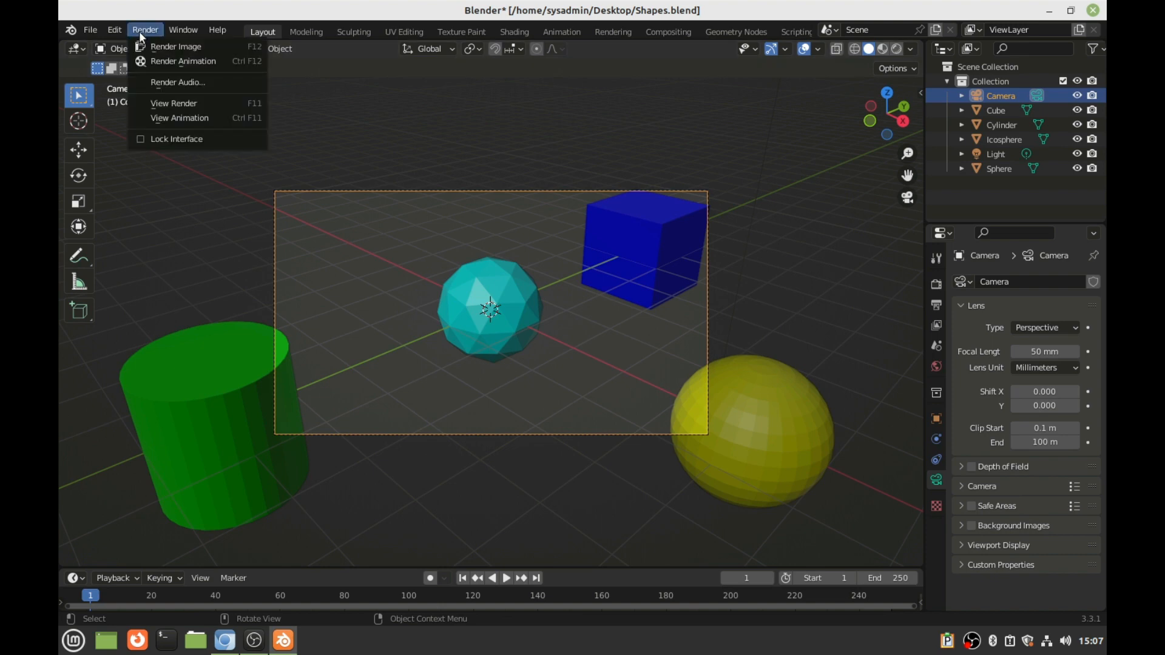
left_click(167, 52)
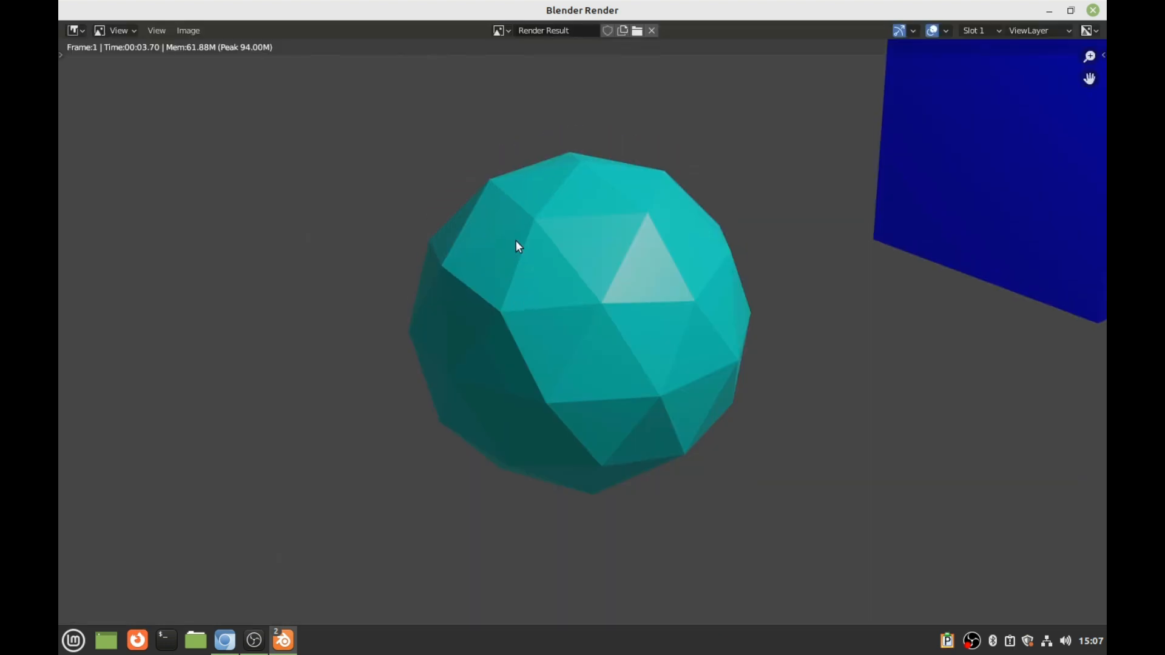
scroll(607, 273, "down", 3)
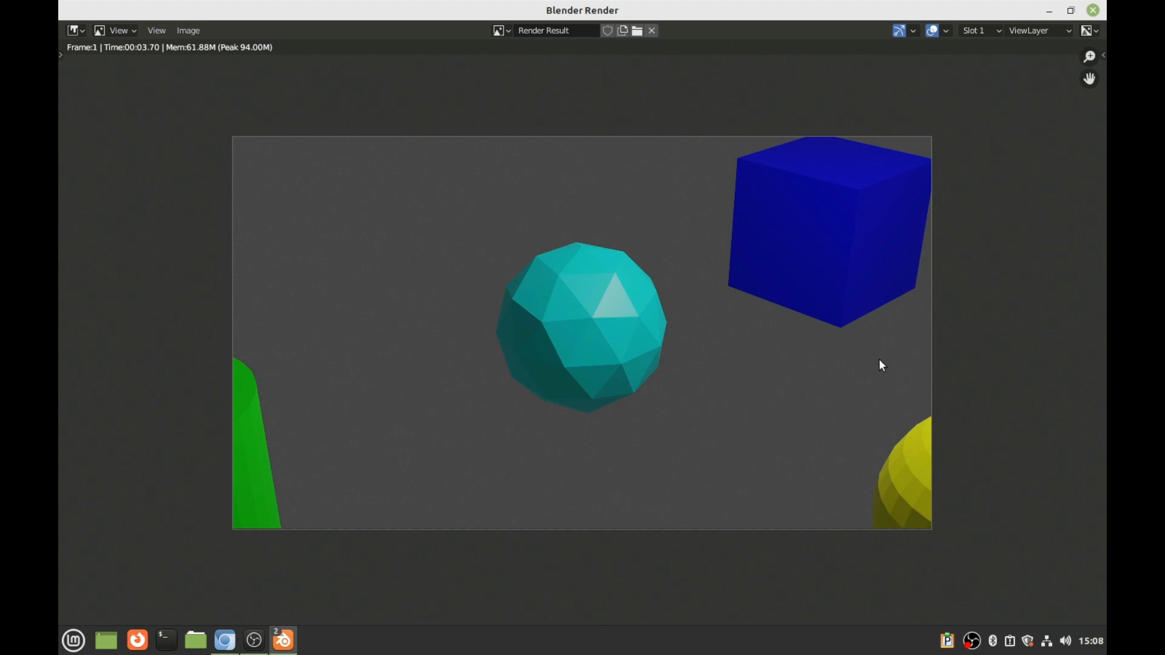
Step: Save the rendered image to the Desktop folder as Shapes.png and close the render window
left_click(187, 30)
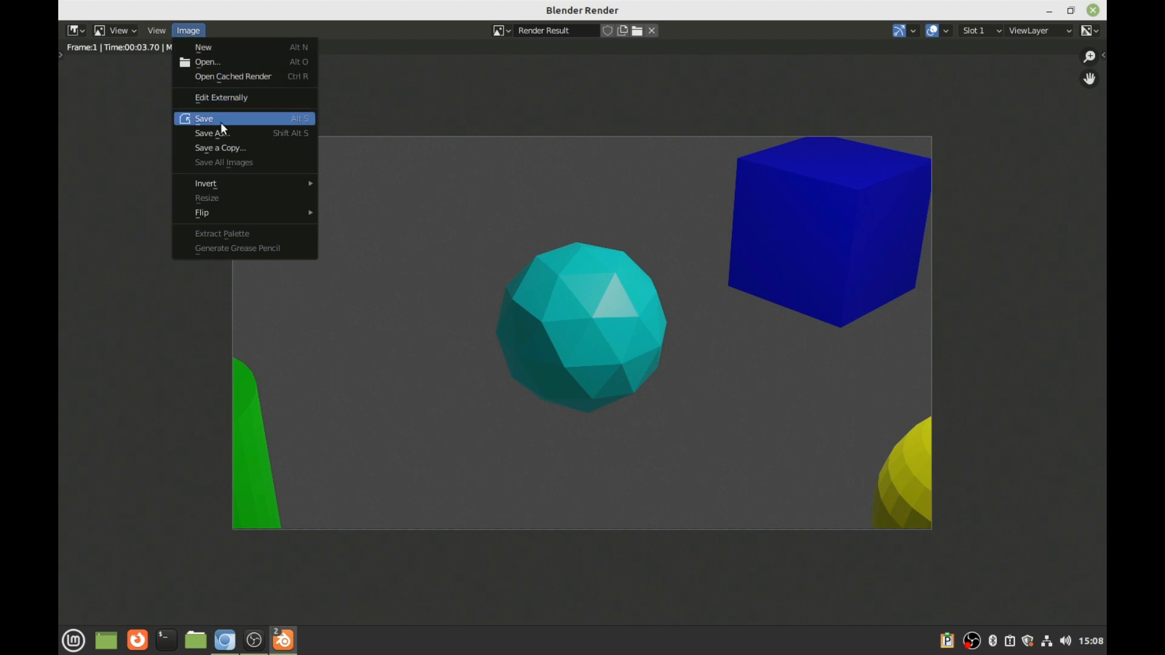
left_click(226, 138)
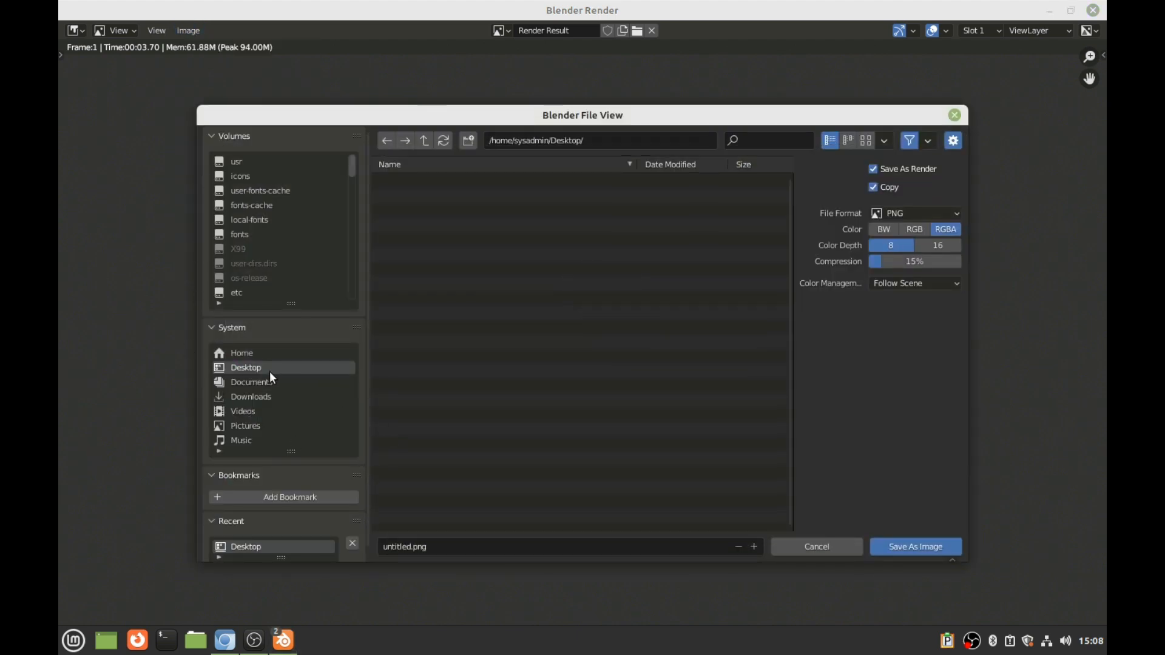
left_click(412, 544)
left_click(412, 547)
key("BackSpace")
key("BackSpace")
key("BackSpace")
key("BackSpace")
key("BackSpace")
key("BackSpace")
key("BackSpace")
key("BackSpace")
type("Shapes")
left_click(910, 550)
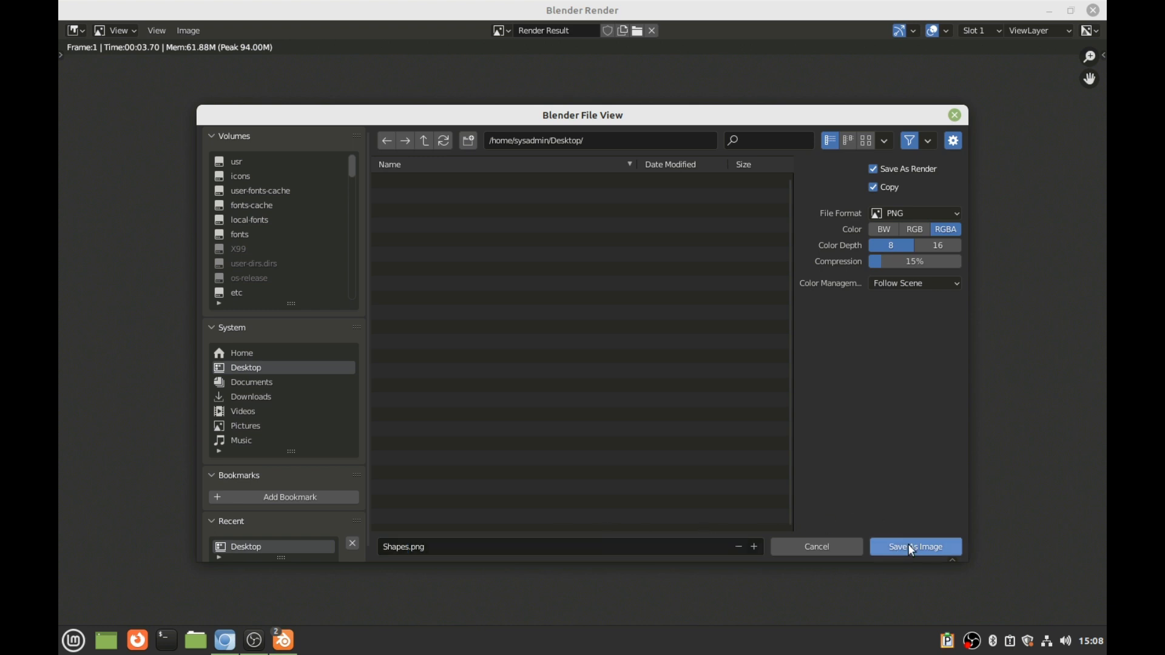
left_click(908, 544)
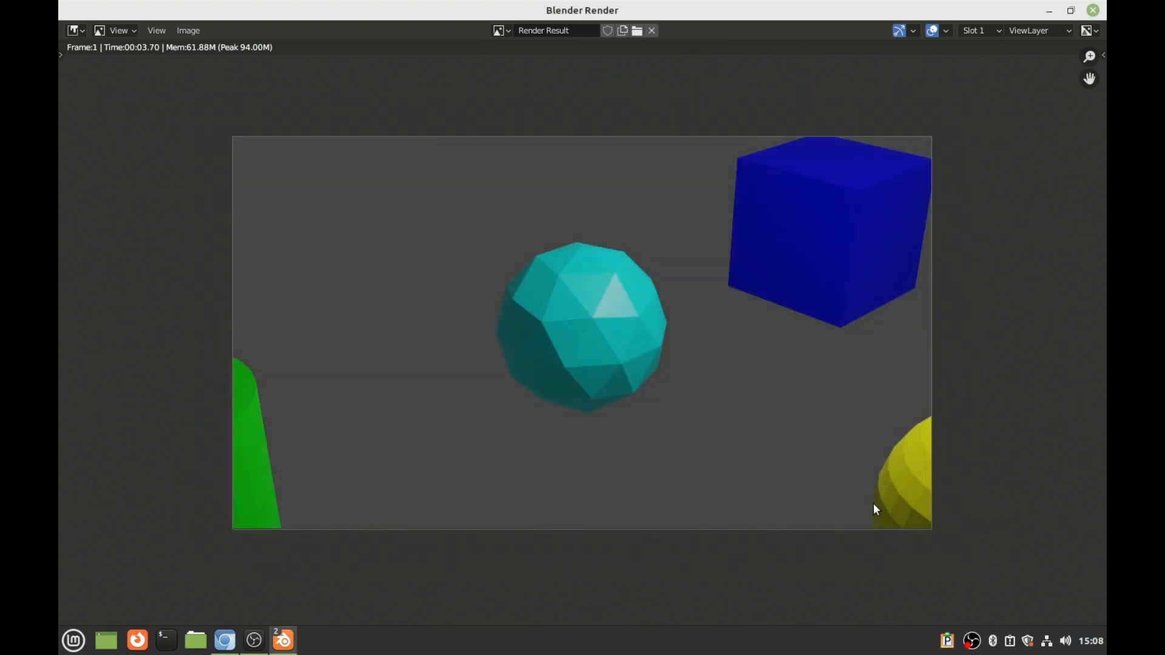
left_click(1093, 11)
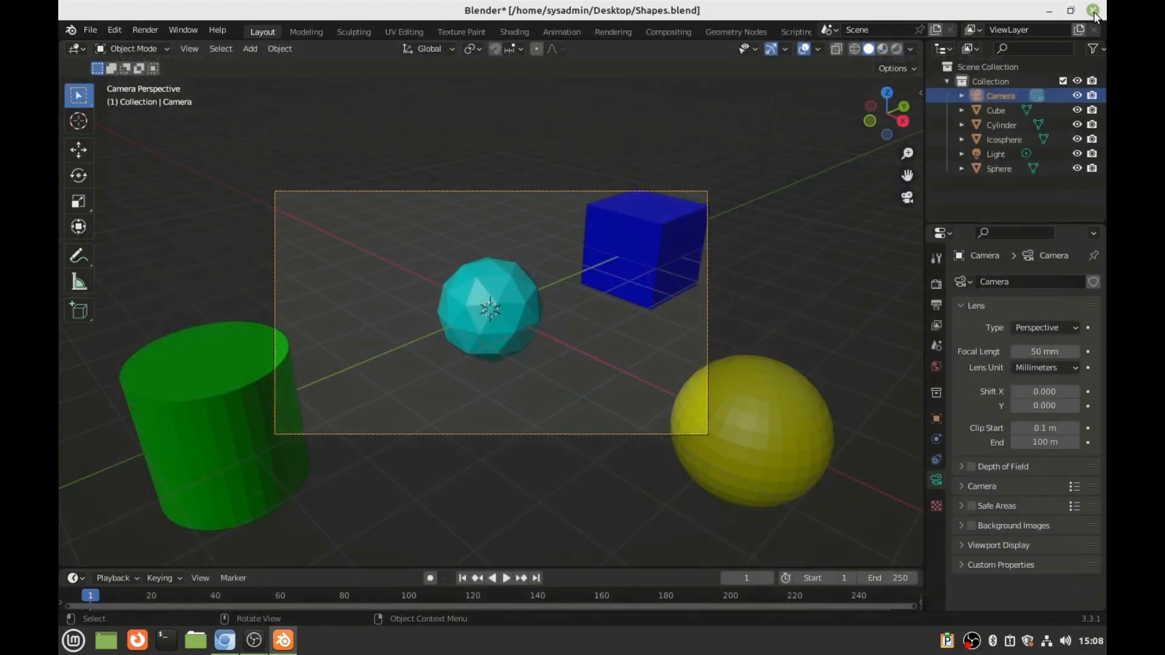
Step: Minimize Blender and open Shapes.png from the desktop in the image viewer to inspect the render
left_click(1052, 11)
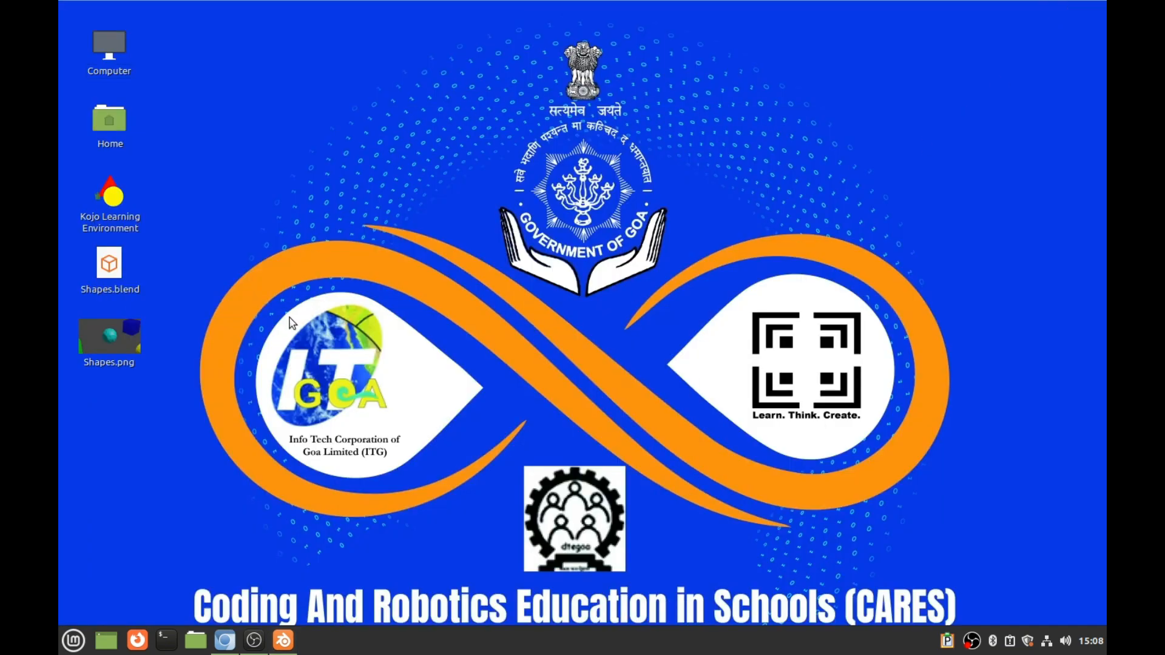
left_click(122, 358)
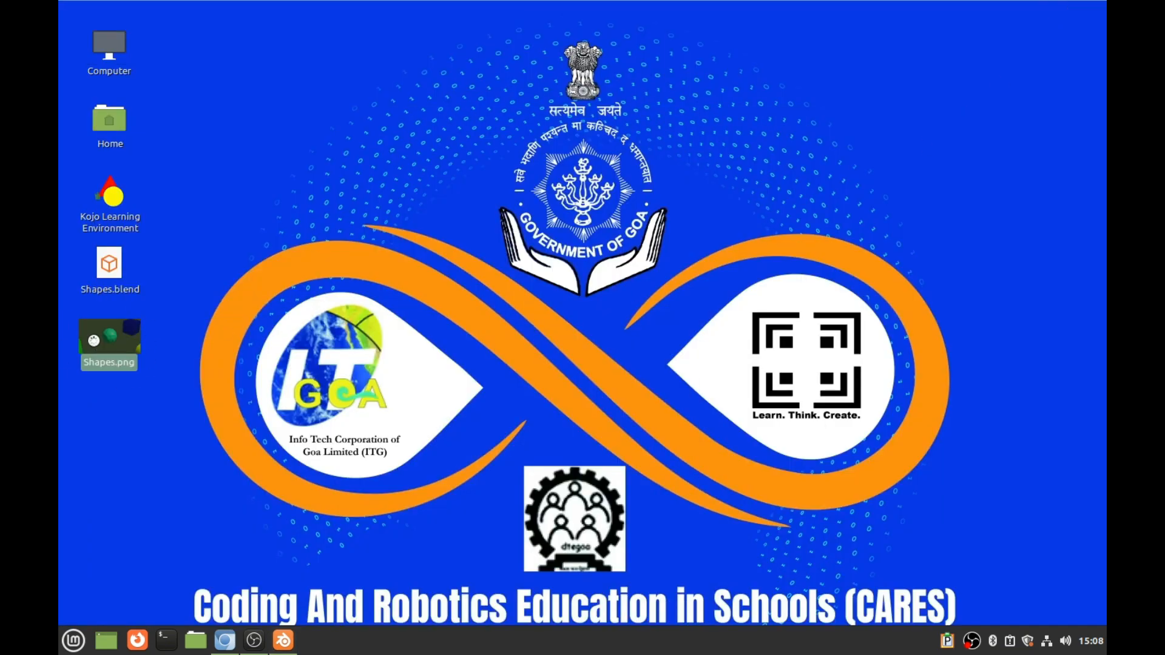
double_click(93, 340)
scroll(445, 322, "down", 6)
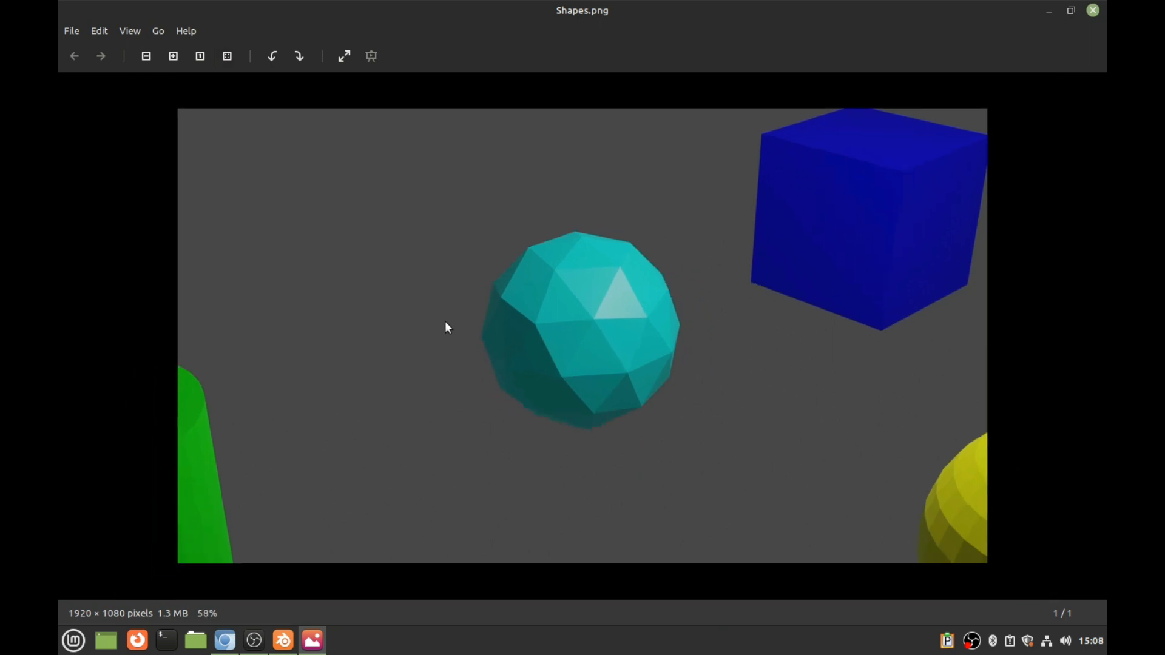
scroll(445, 322, "up", 2)
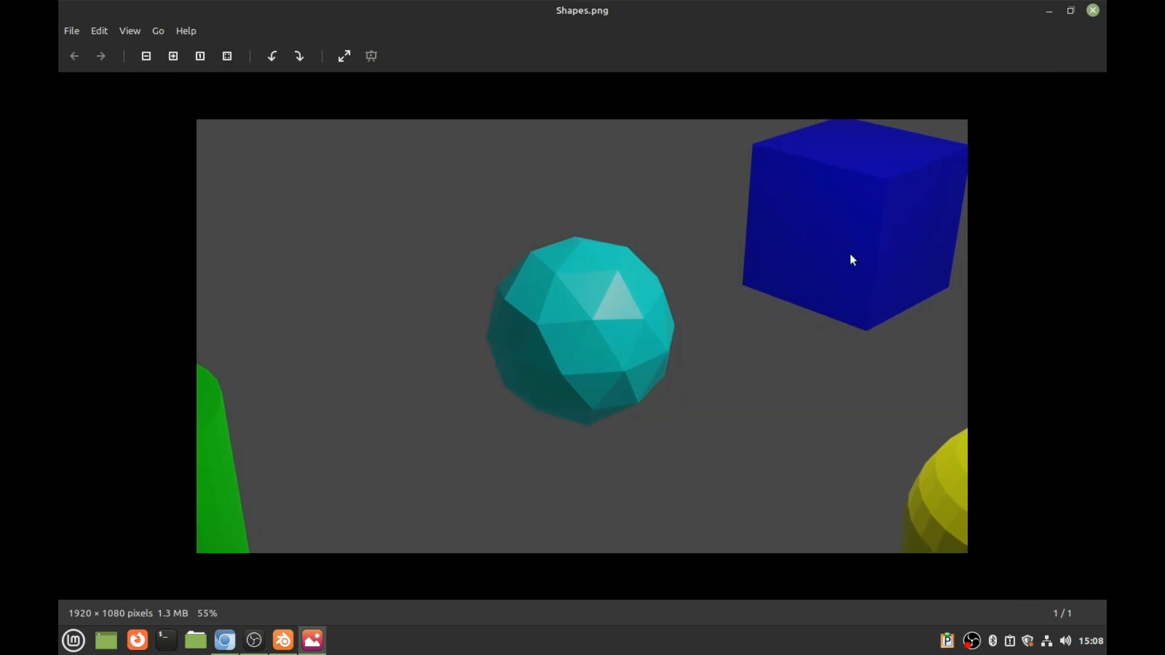